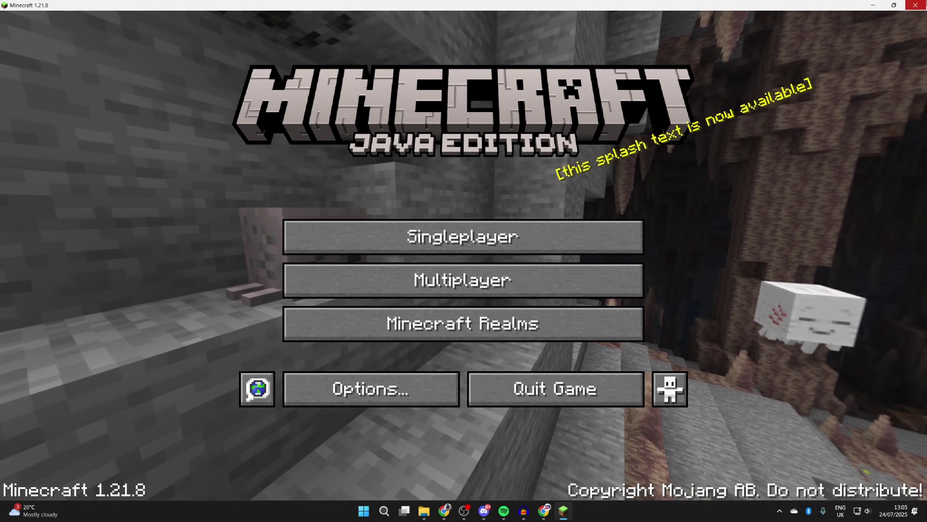
- Close Minecraft, then search Google in Chrome for "prism launcher" and open the Prism Launcher home page
click(915, 6)
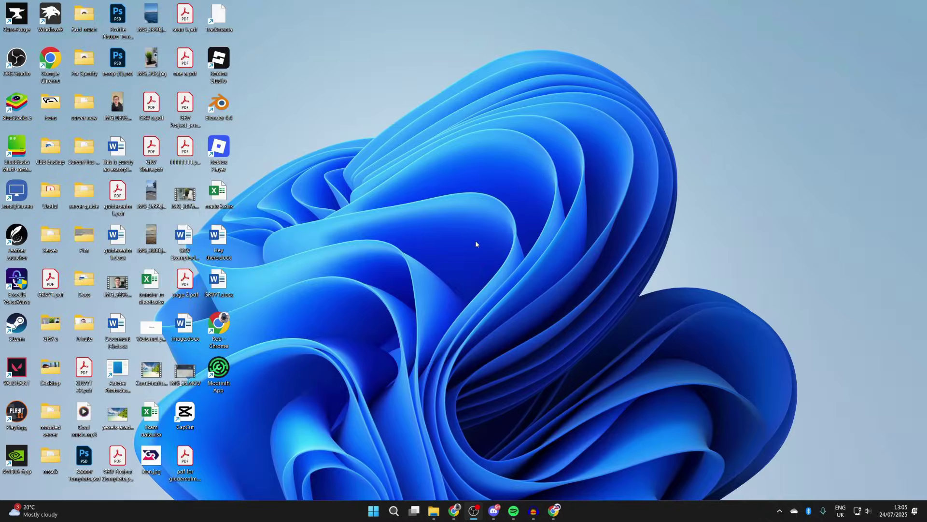
click(554, 510)
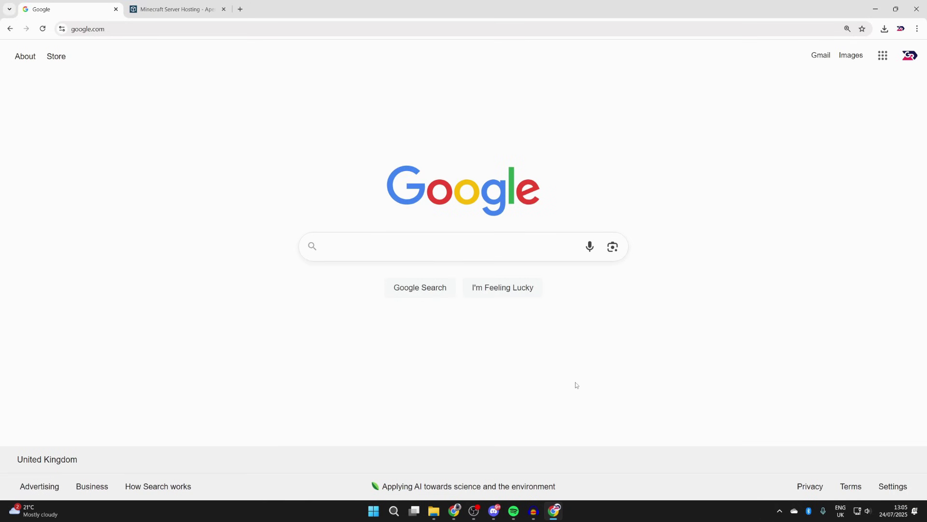
text(prism launcher)
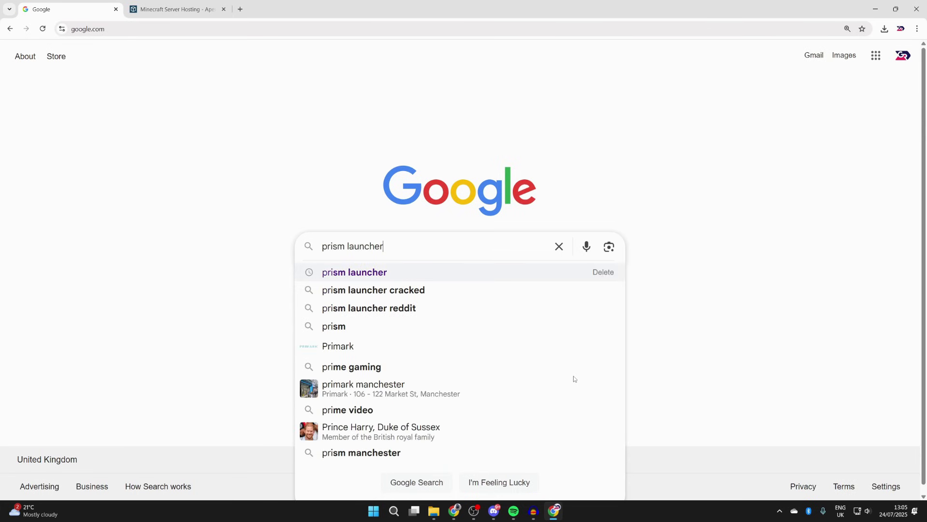
key(Return)
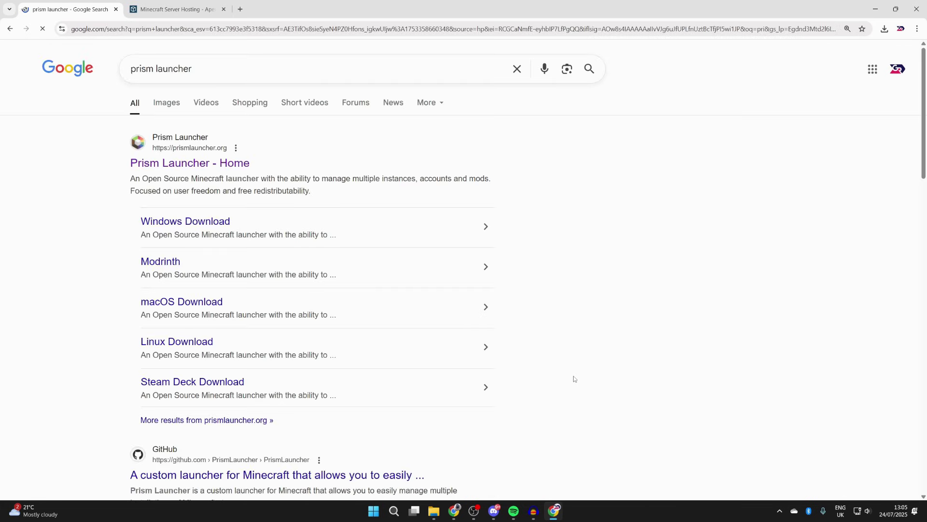
click(231, 166)
- Download the Windows 10/11 64bit installer (.exe) of Prism Launcher and keep the unverified file
scroll(306, 257, down, 7)
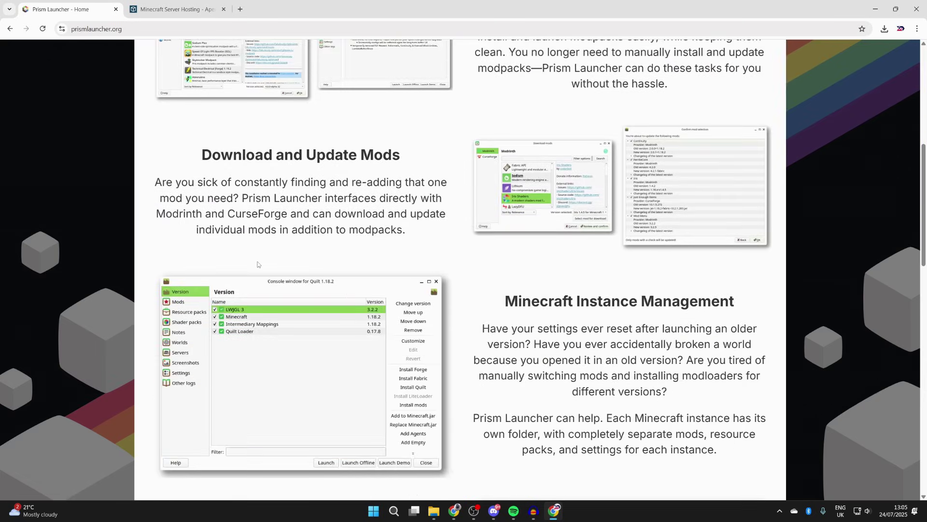
scroll(258, 264, up, 7)
click(319, 267)
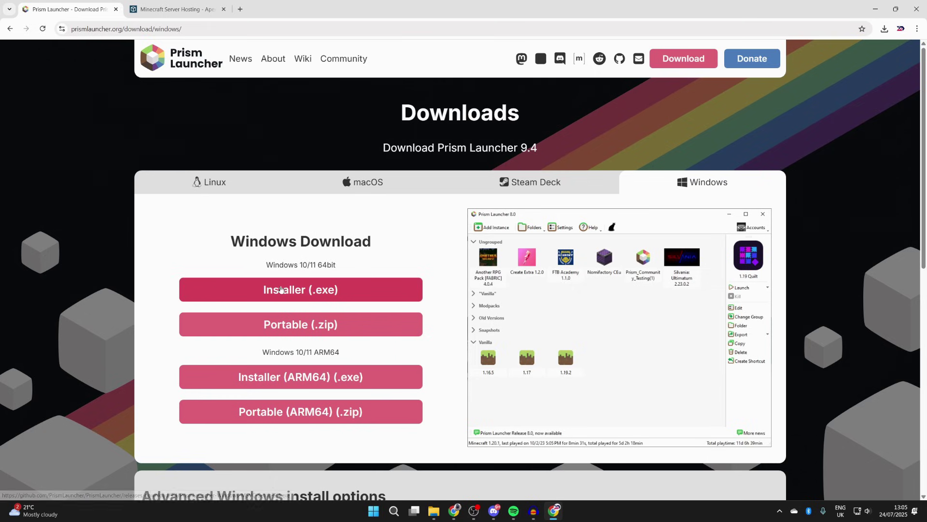
click(281, 288)
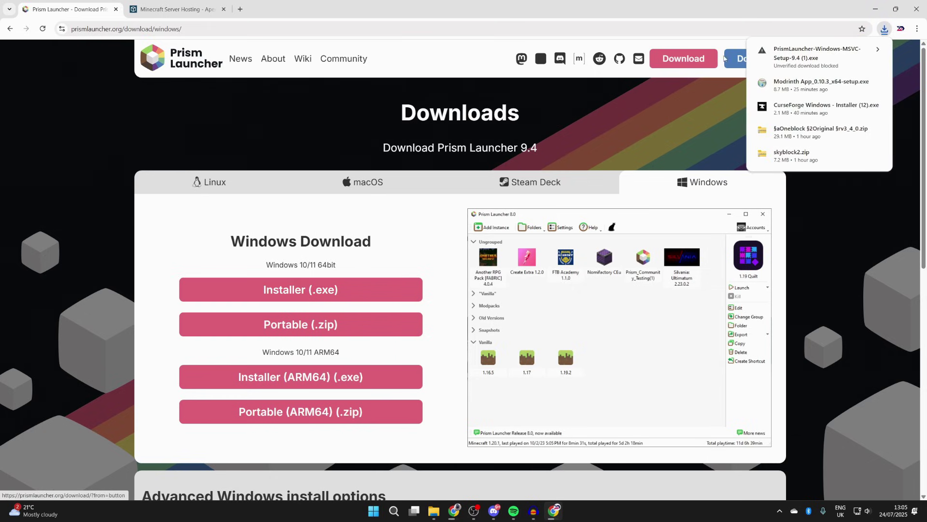
click(813, 59)
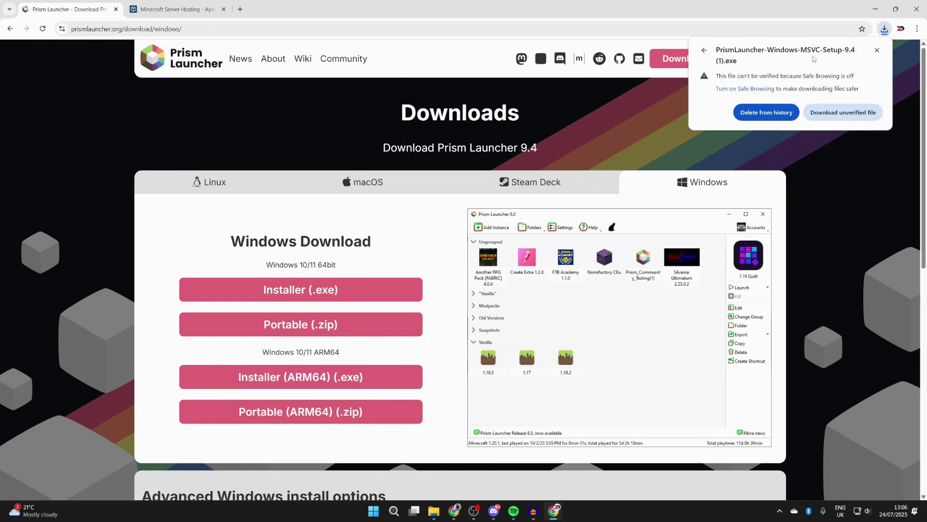
click(819, 112)
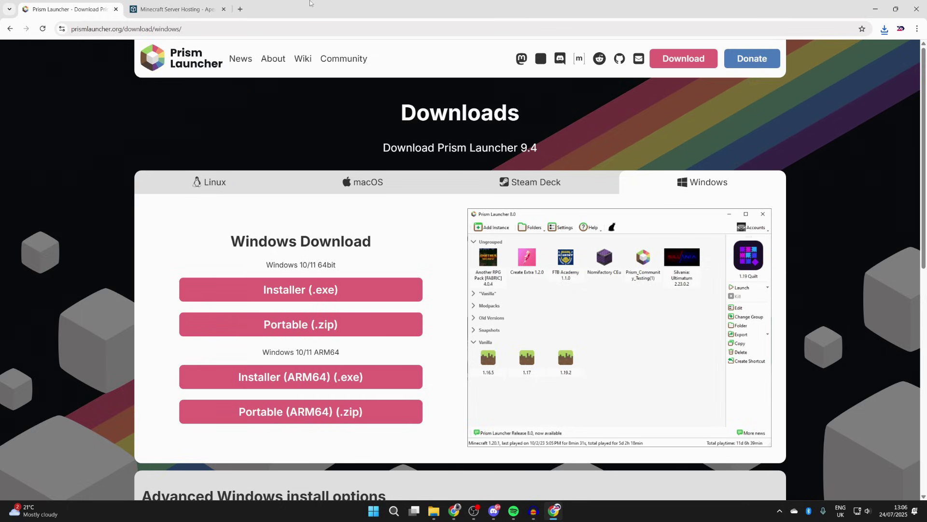
- Look over the server hosting features on the open Apex Hosting page
click(161, 6)
mouse_move(278, 68)
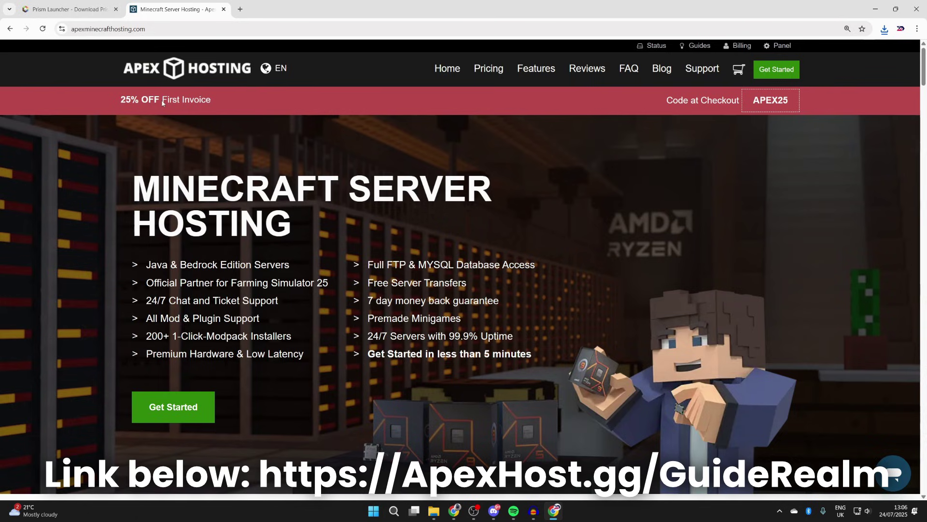
scroll(303, 196, down, 10)
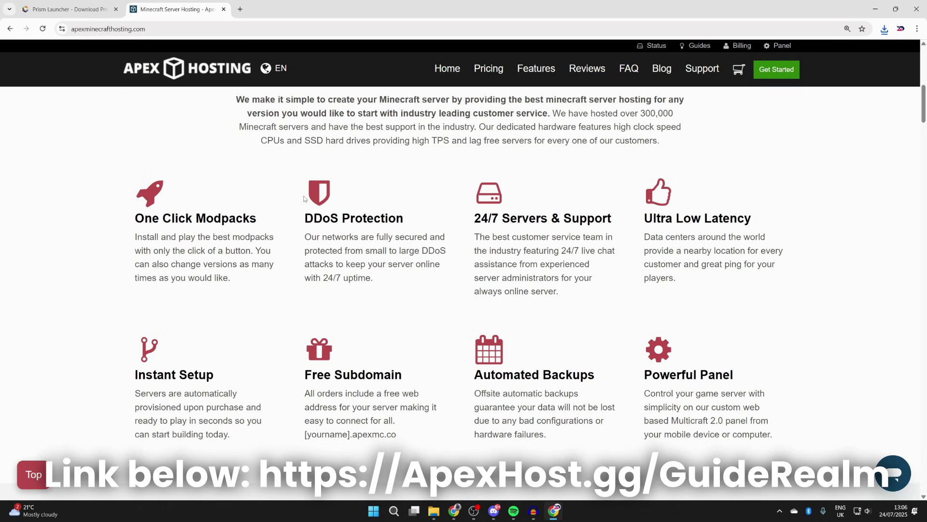
scroll(435, 296, up, 7)
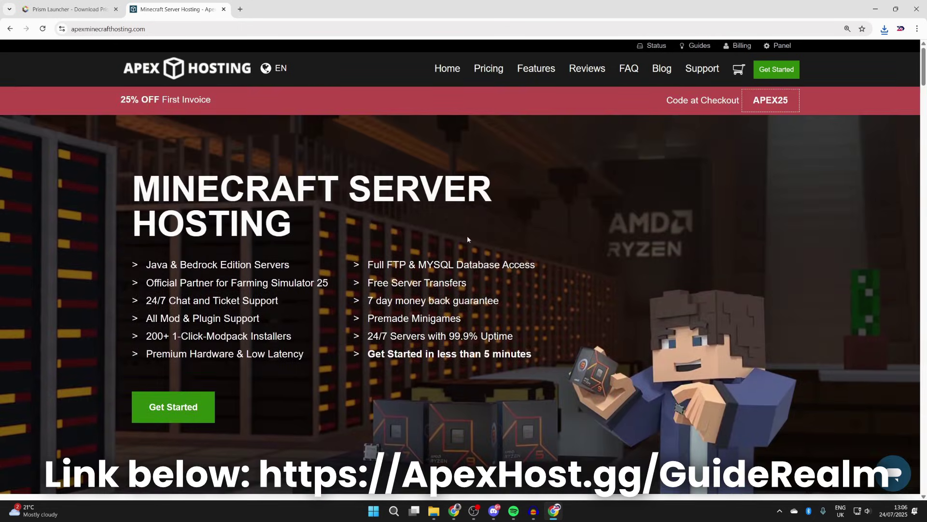
- Minimize the browser and run the newest PrismLauncher-Windows-MSVC-Setup file from the Downloads folder
click(875, 9)
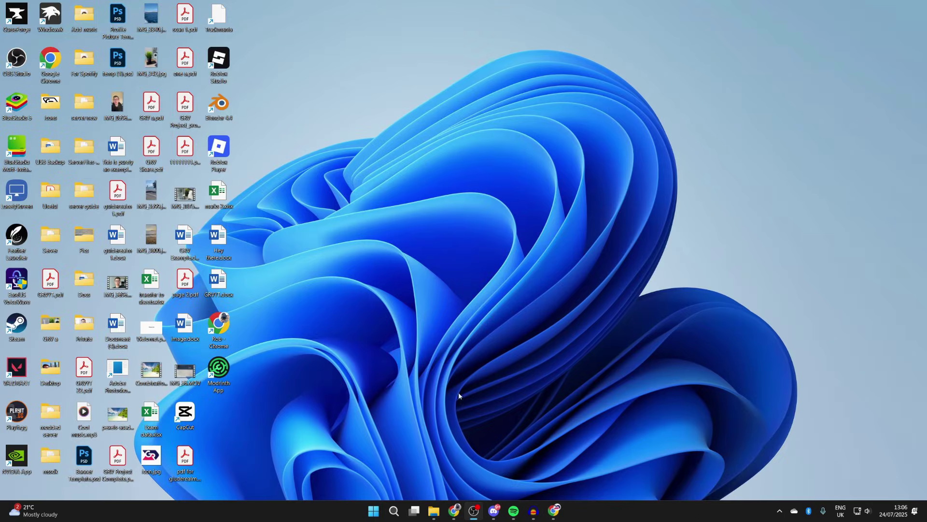
right_click(434, 510)
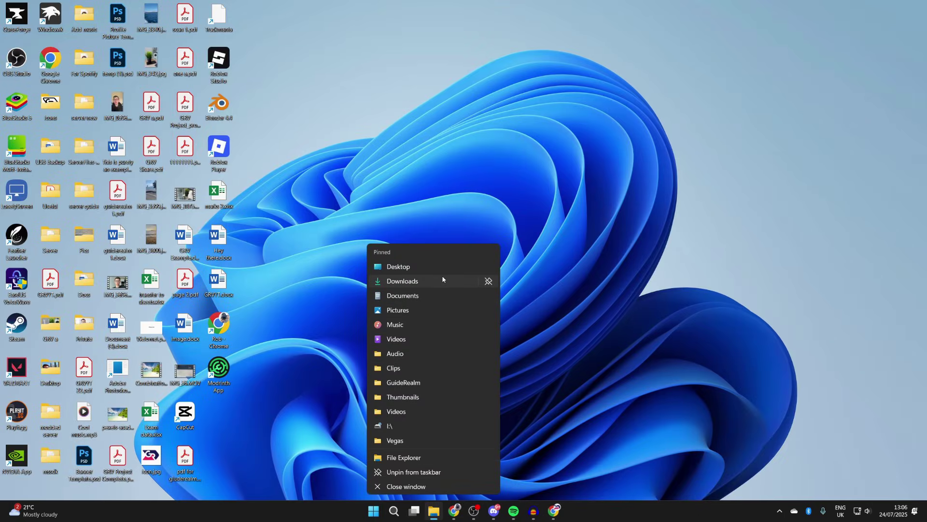
click(421, 294)
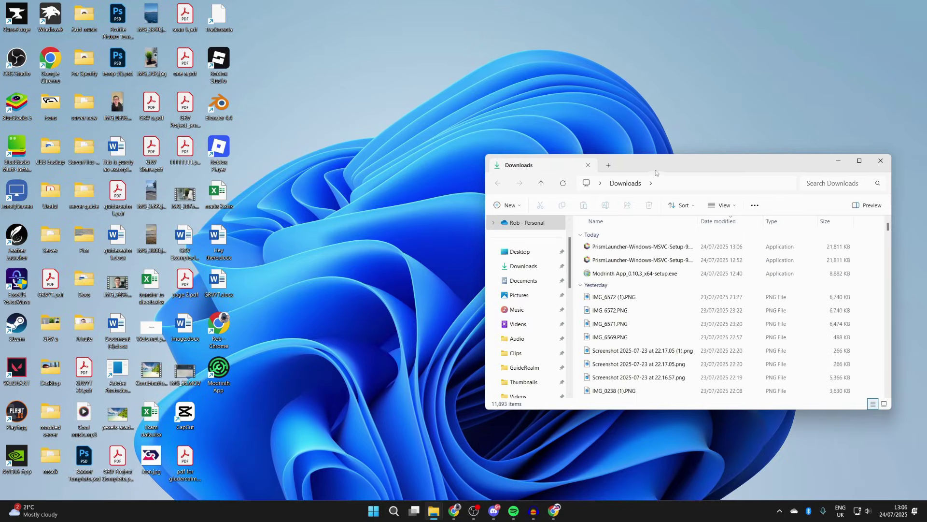
drag(556, 161, 331, 163)
double_click(462, 243)
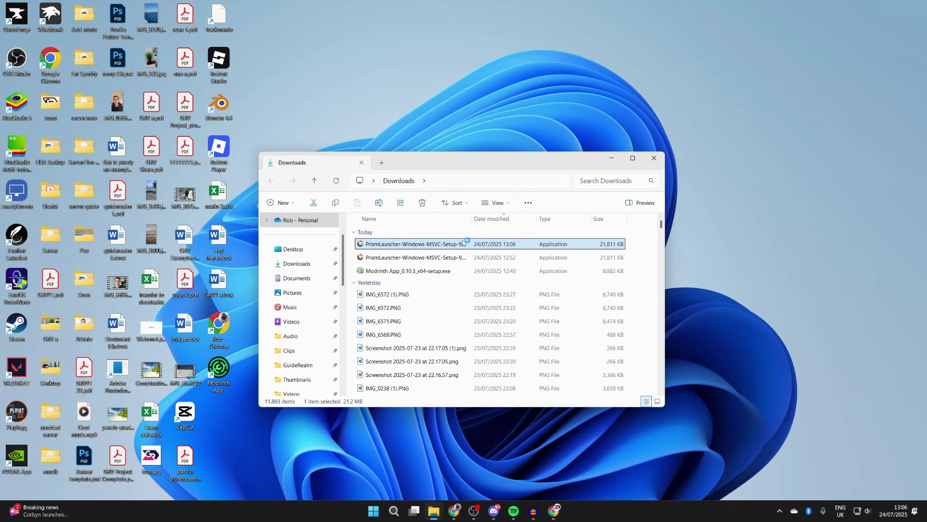
- Install Prism Launcher with the default components and finish the setup with Run Prism Launcher enabled
click(515, 327)
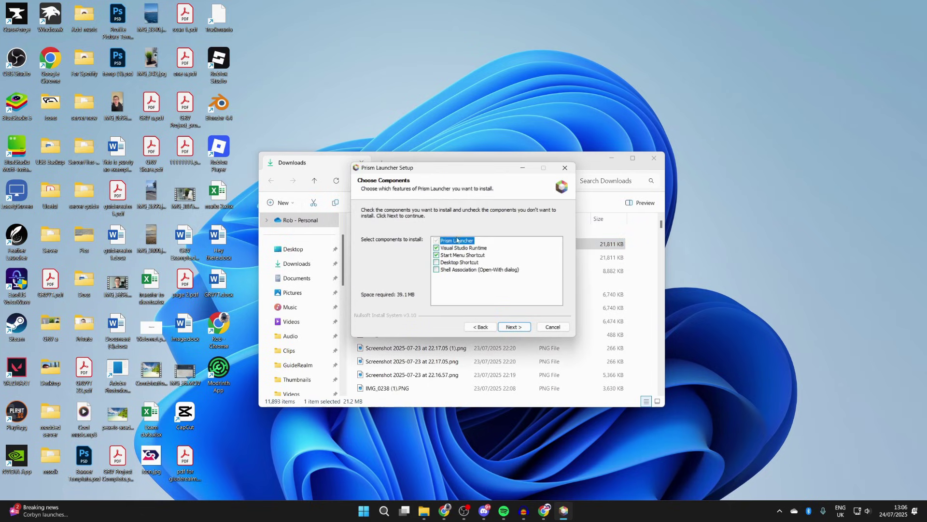
click(515, 327)
click(514, 327)
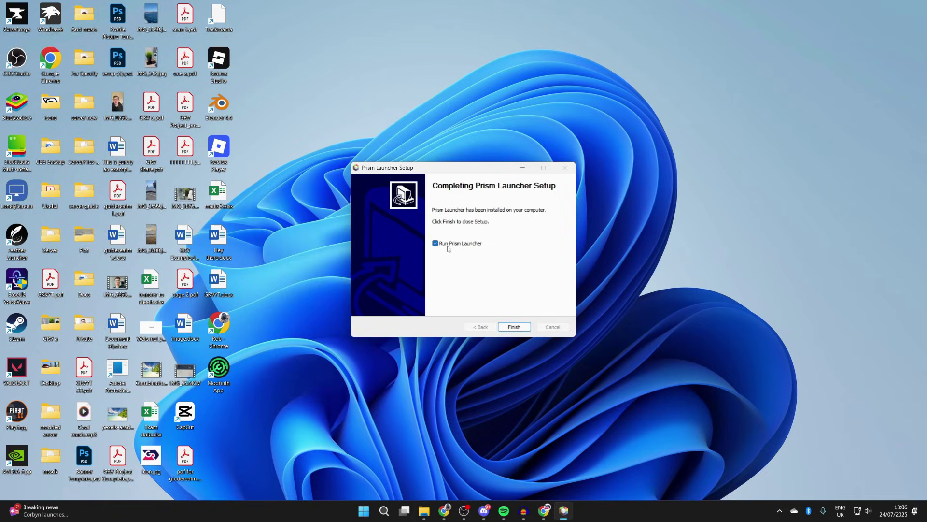
click(515, 328)
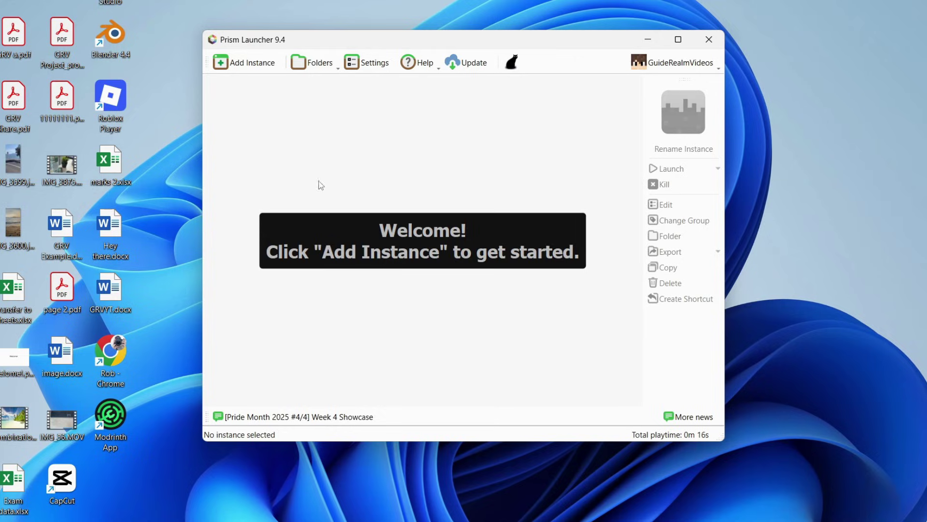
- Add a custom instance for Minecraft release 1.21.8 without a mod loader
click(222, 64)
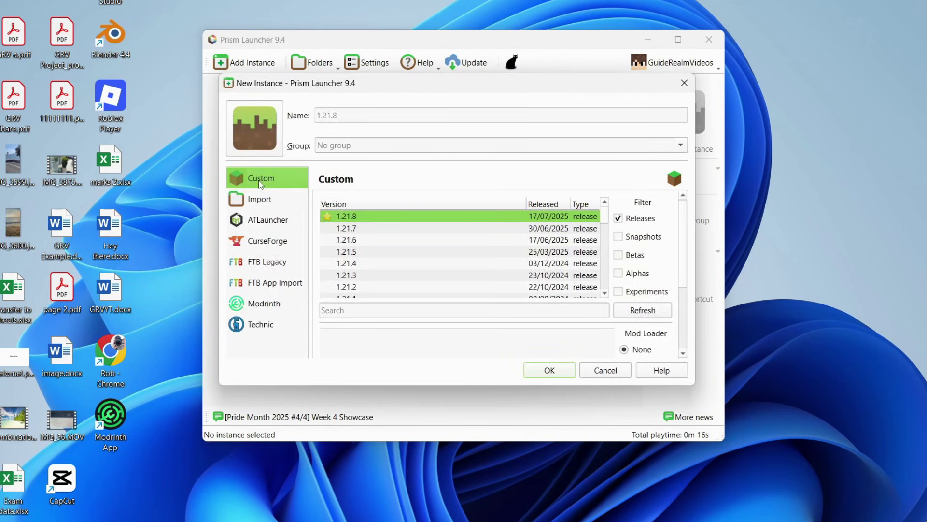
scroll(397, 235, down, 2)
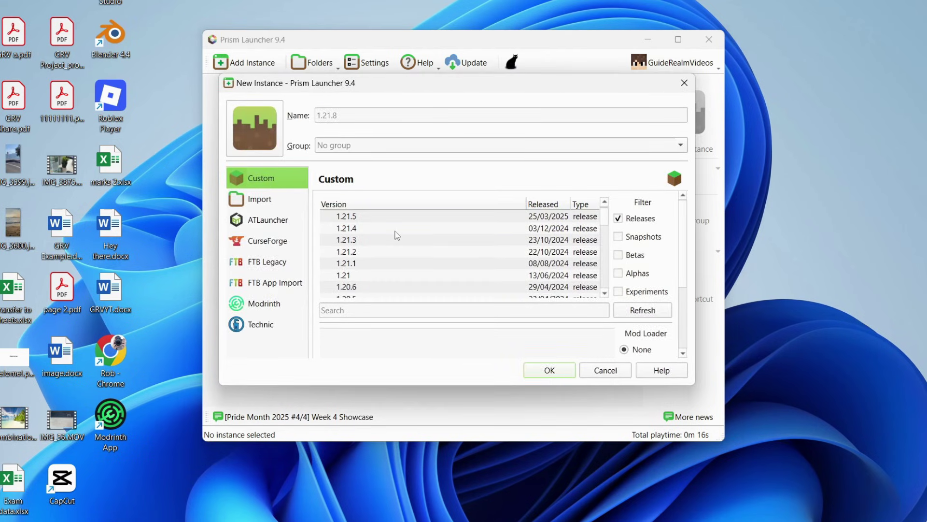
scroll(397, 235, up, 2)
click(395, 231)
click(396, 262)
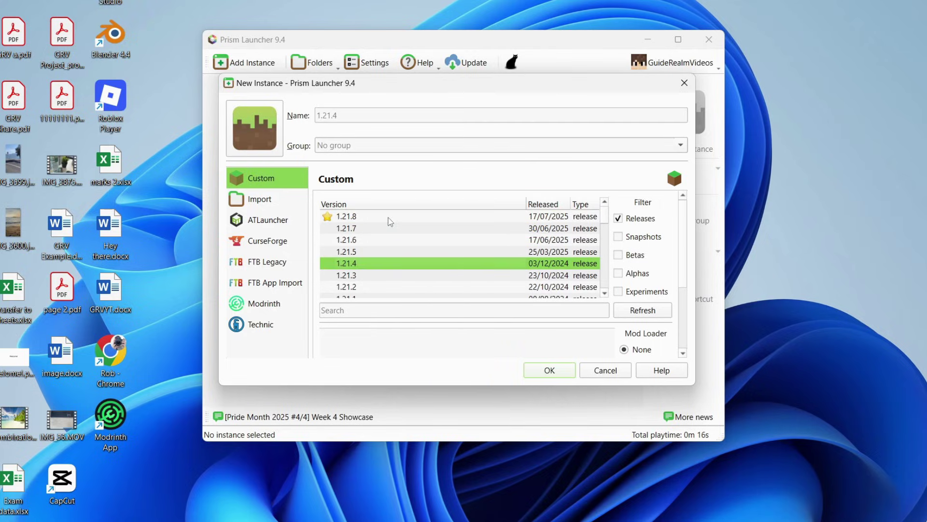
click(387, 218)
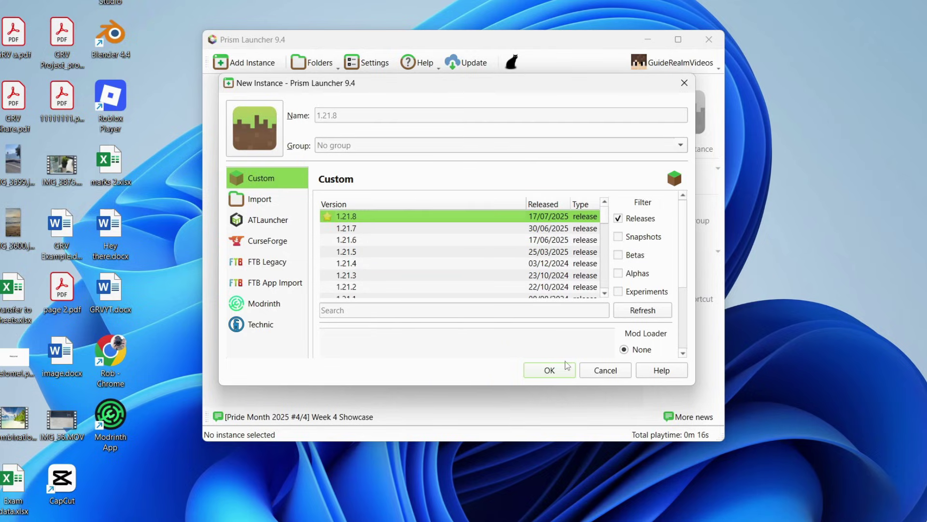
click(554, 367)
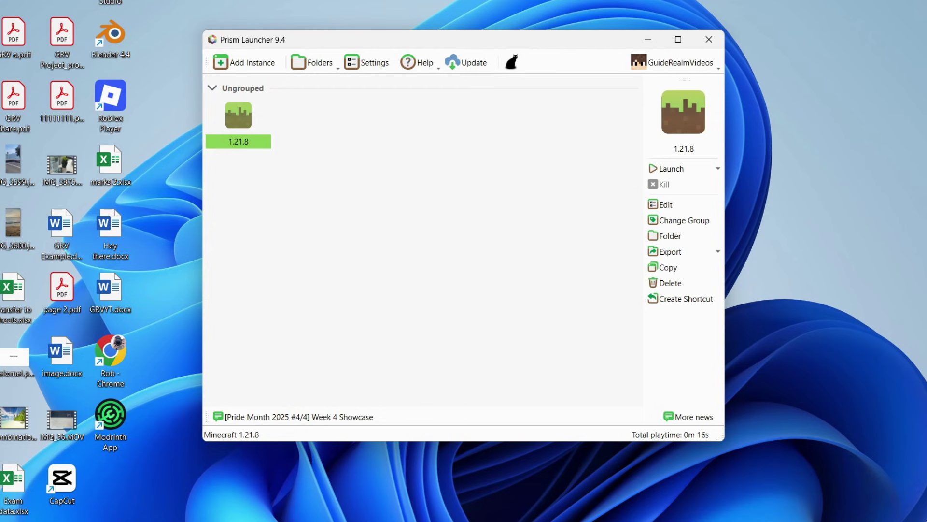
- Add a custom instance for Minecraft release 1.21.7 with Forge 57.0.3 as its mod loader
click(245, 63)
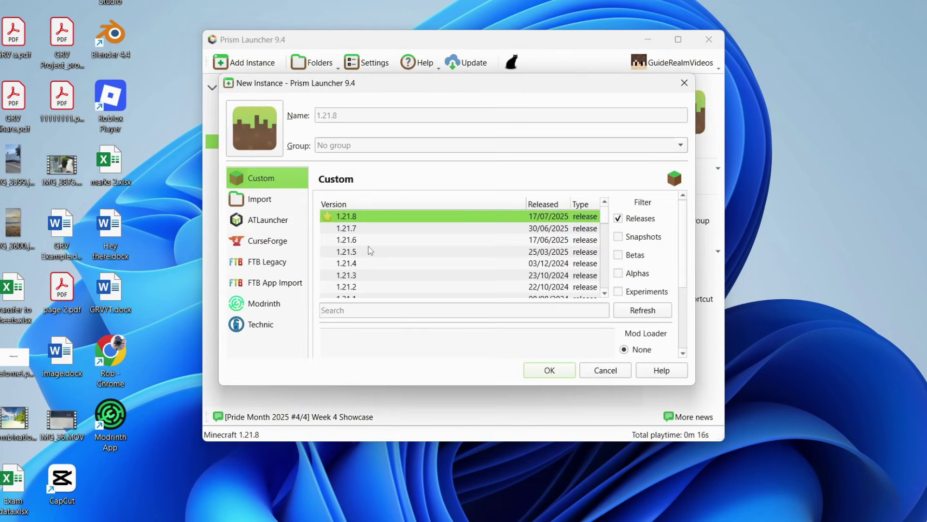
click(363, 229)
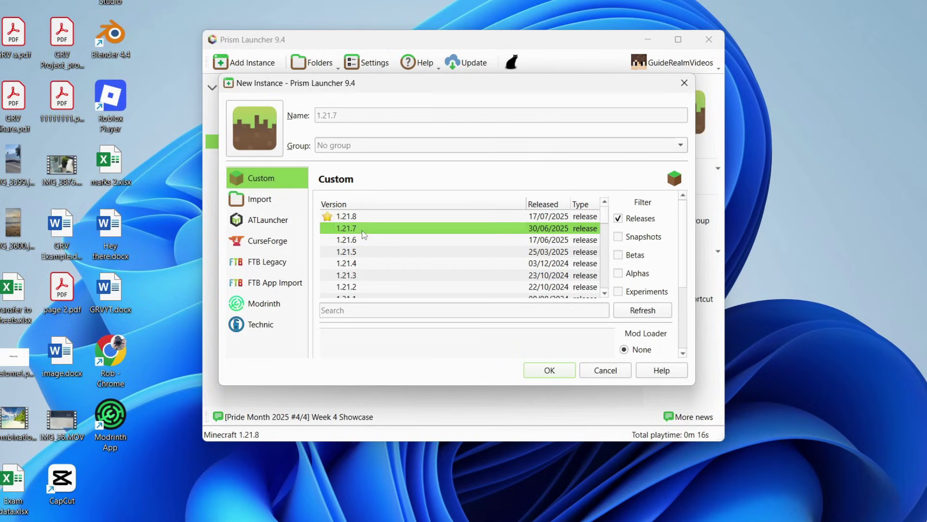
scroll(560, 334, down, 2)
scroll(588, 306, down, 1)
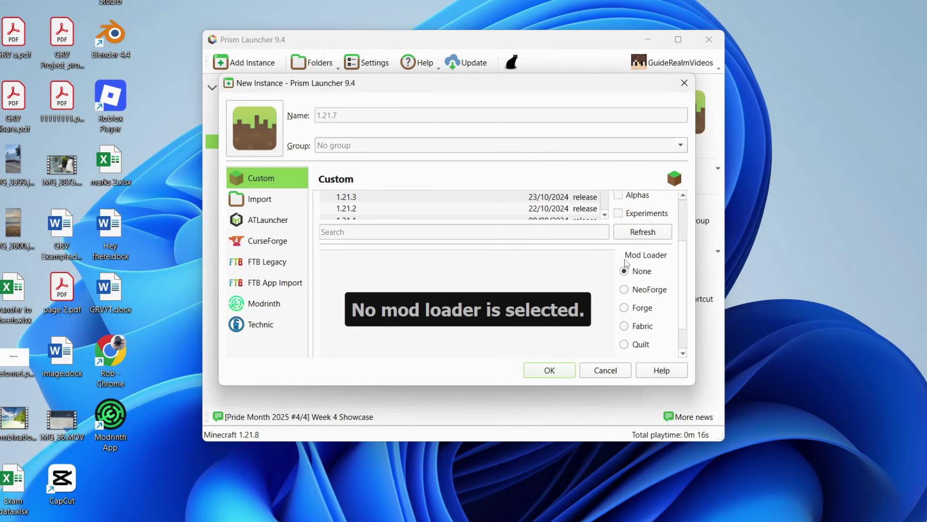
scroll(635, 255, down, 1)
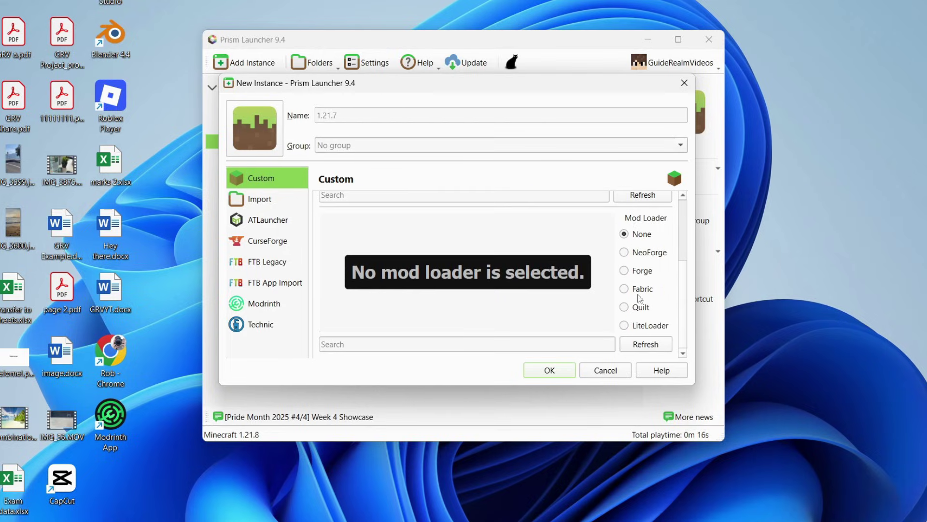
click(640, 271)
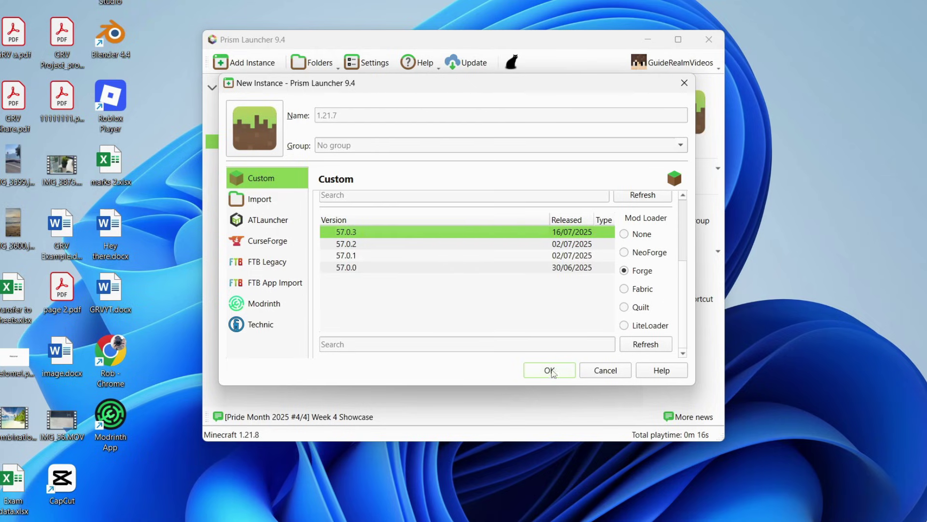
click(550, 370)
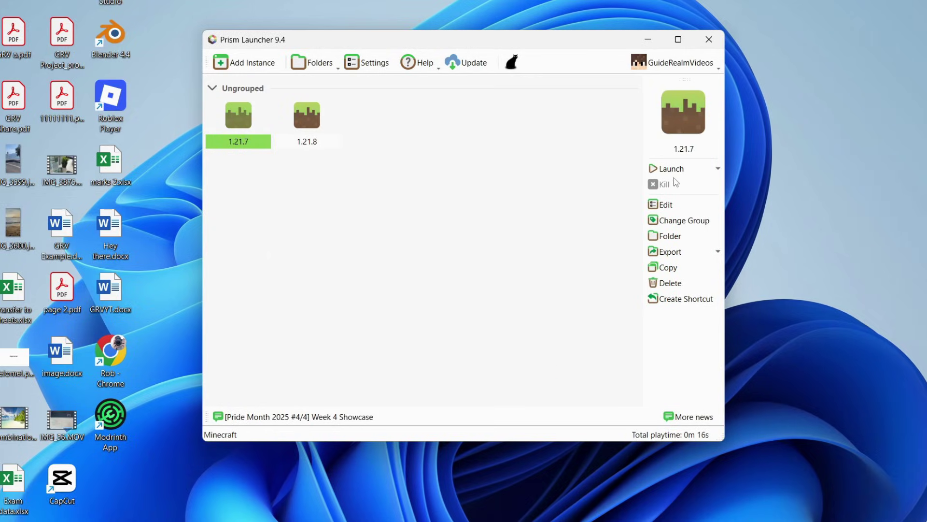
- Search the CurseForge modpacks for "atm" and add All the Mods 10 - ATM10, version 10-4.4, as an instance
click(254, 66)
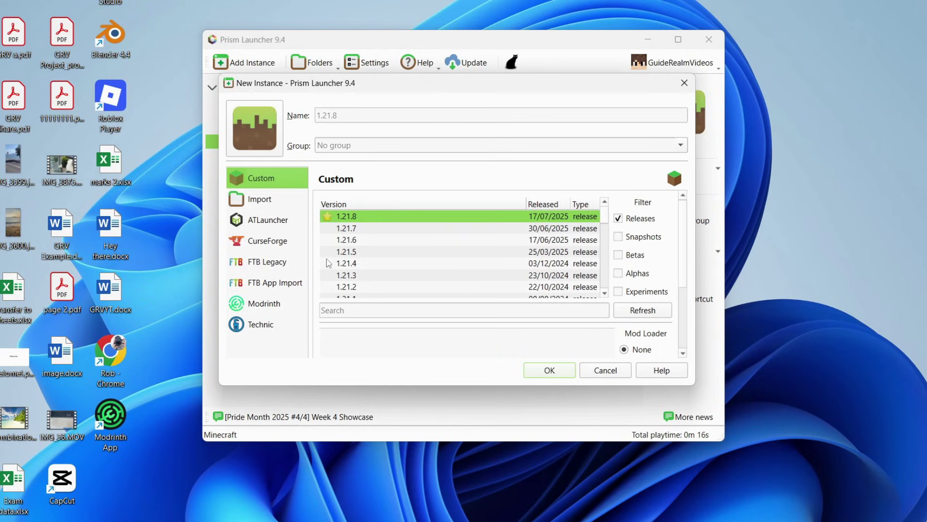
click(279, 238)
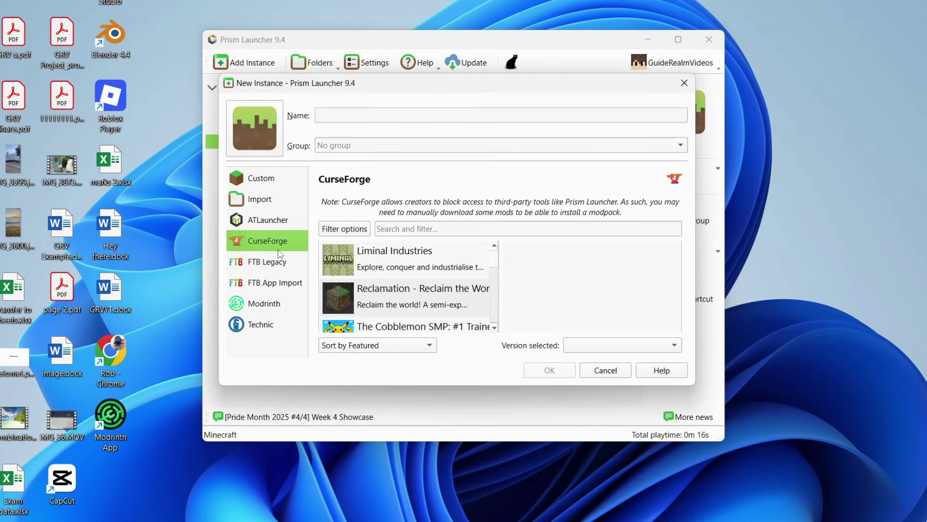
click(415, 230)
scroll(355, 254, down, 2)
scroll(355, 254, up, 2)
text(atm)
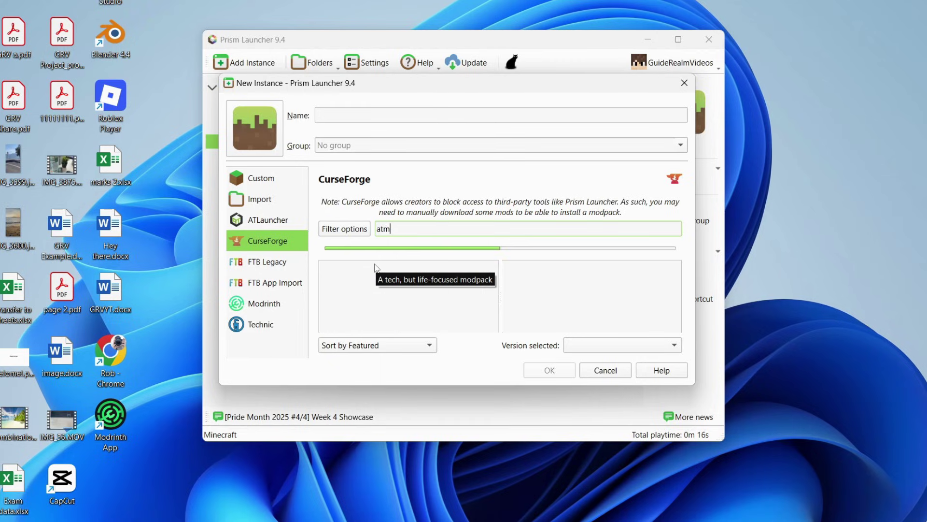
click(434, 253)
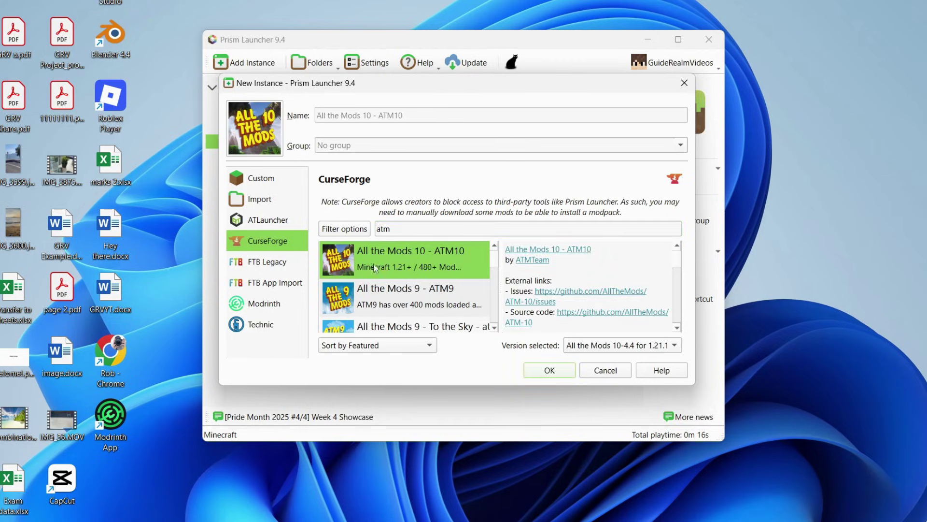
click(556, 374)
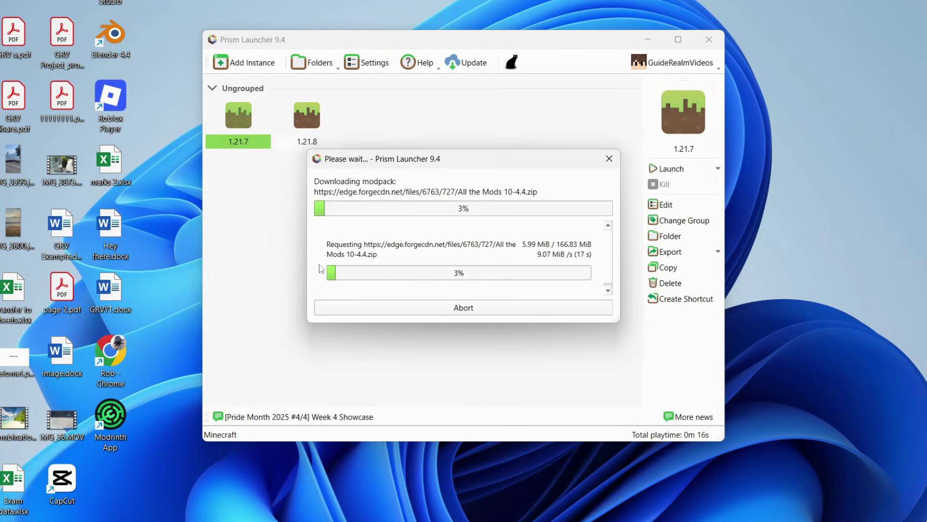
- Abort the All the Mods 10-4.4 modpack download and dismiss the remaining dialog
click(444, 303)
click(518, 255)
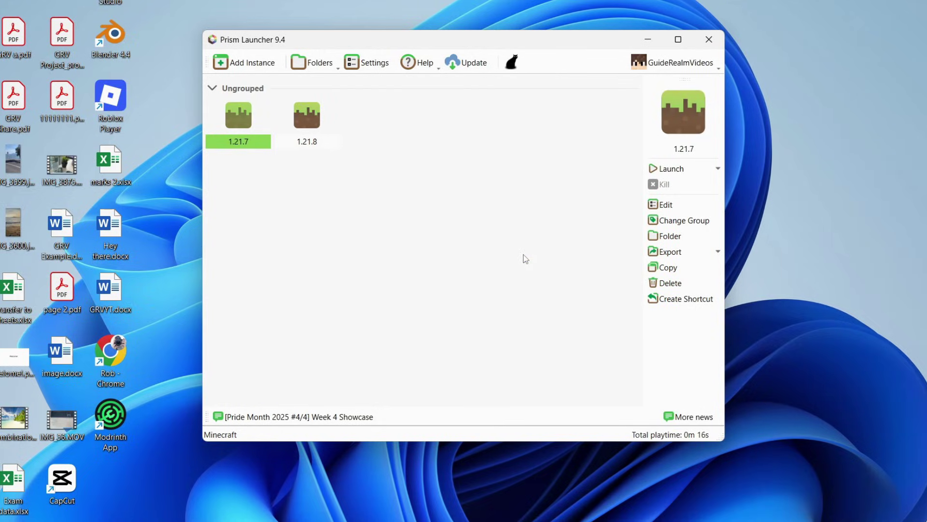
- Look through the launcher's folder shortcuts and its Launcher, Language, Accounts and Minecraft settings, and close the settings
click(312, 66)
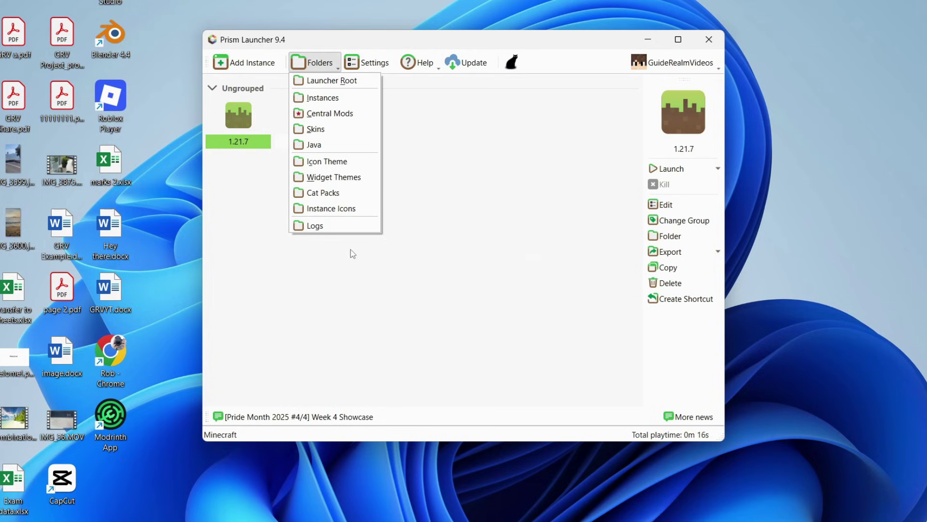
click(433, 108)
click(363, 59)
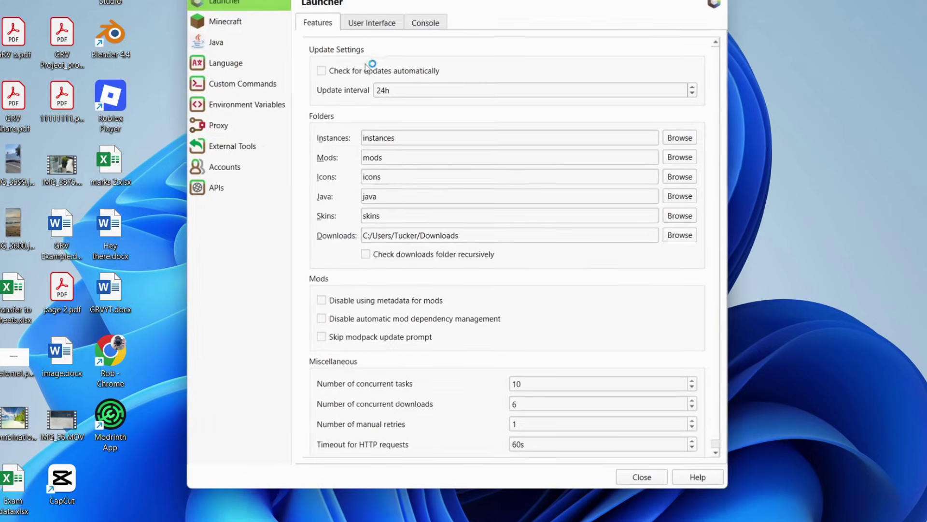
scroll(403, 131, down, 1)
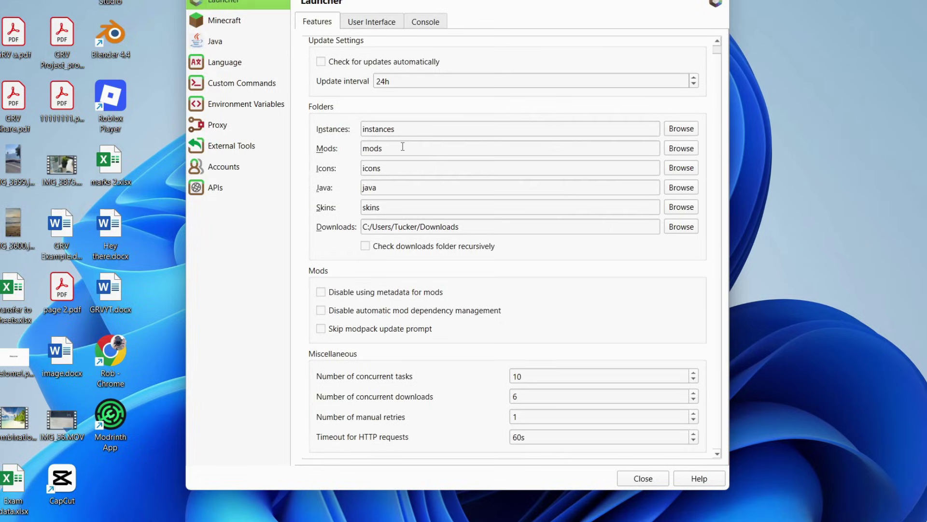
click(224, 62)
click(224, 166)
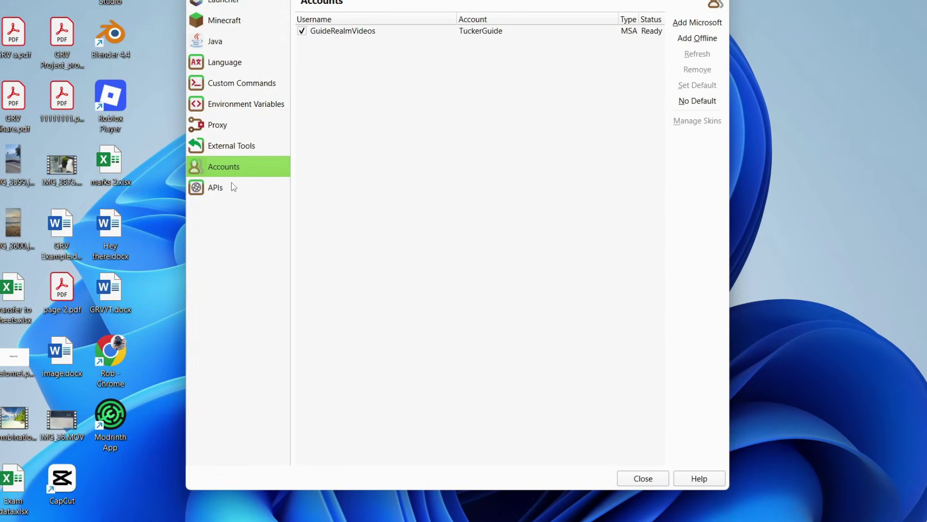
click(247, 19)
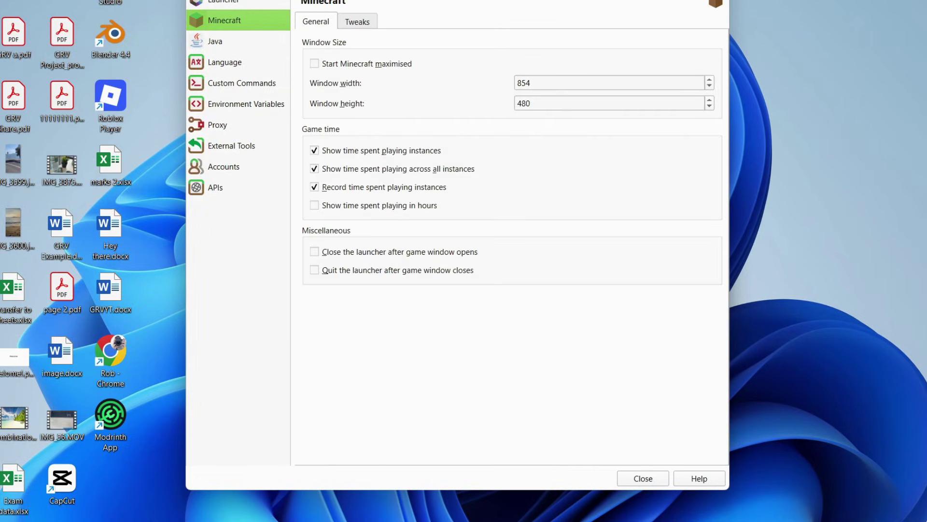
key(Escape)
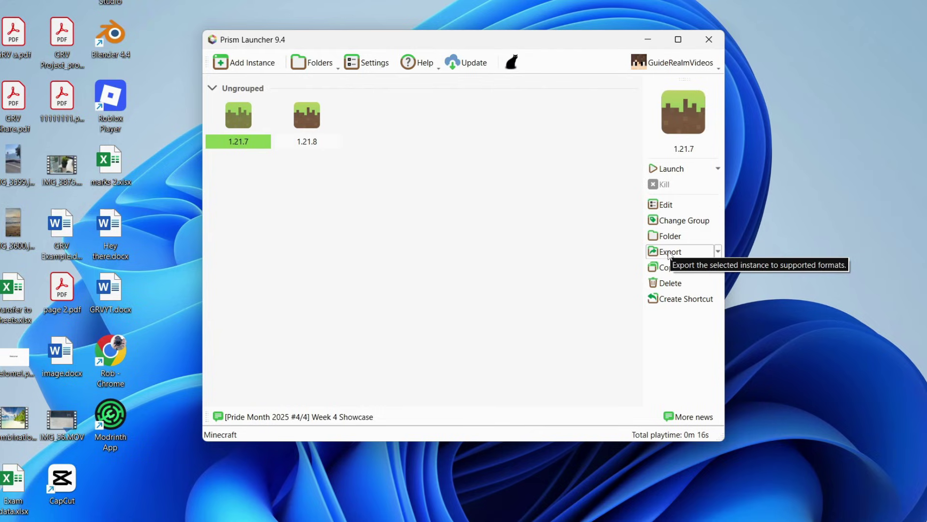
- Create a desktop shortcut for the 1.21.7 instance and launch the game from it
click(671, 300)
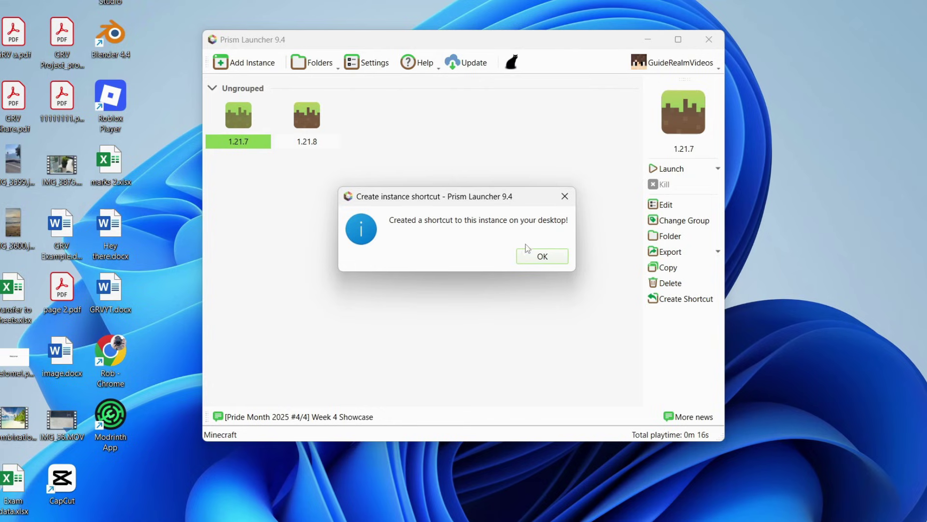
click(537, 255)
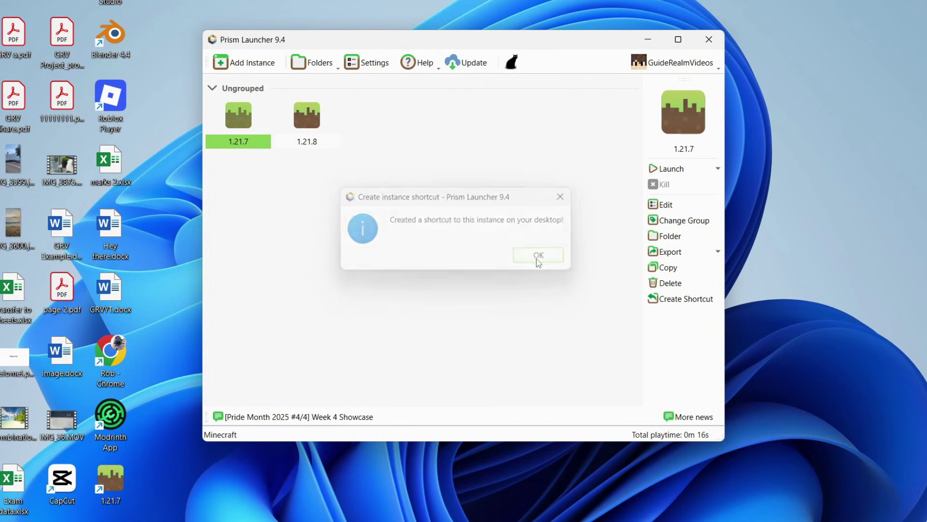
double_click(110, 487)
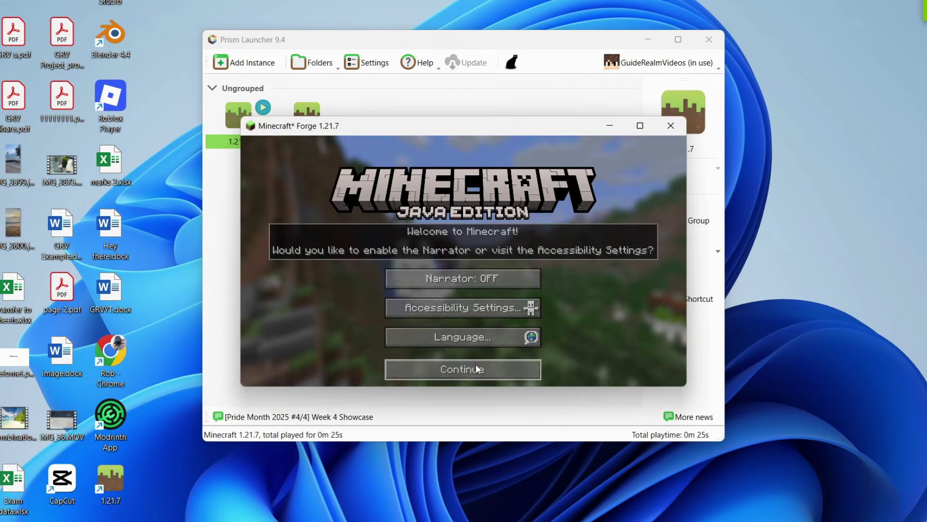
- Continue past the Minecraft welcome screen to view the installed mods list, and close the game
click(476, 367)
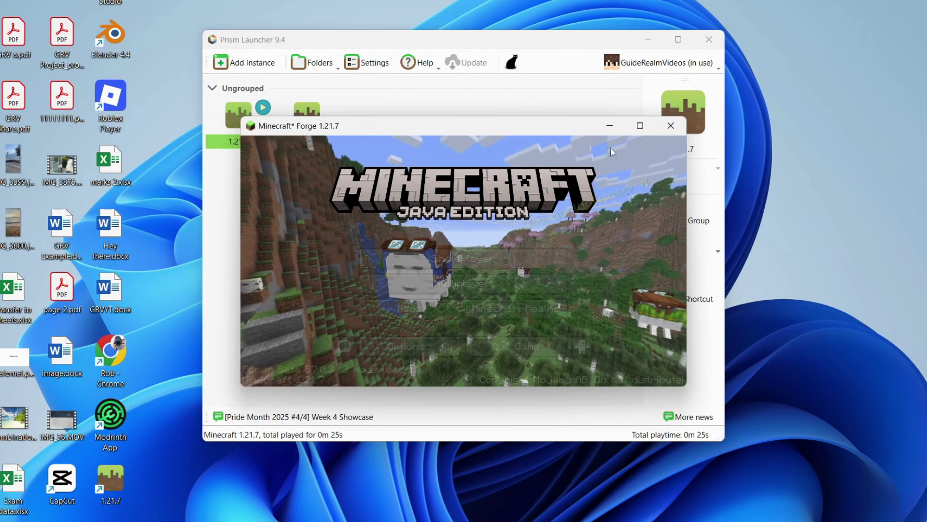
click(437, 300)
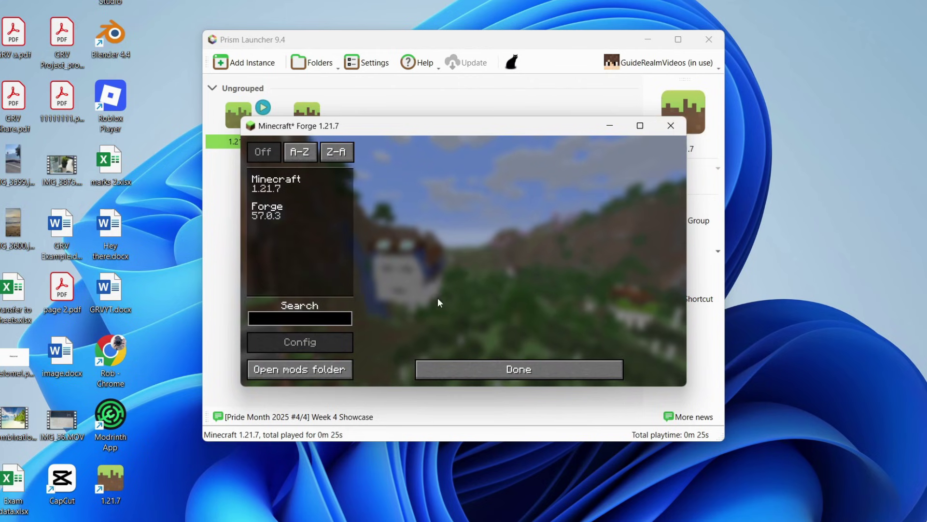
click(670, 125)
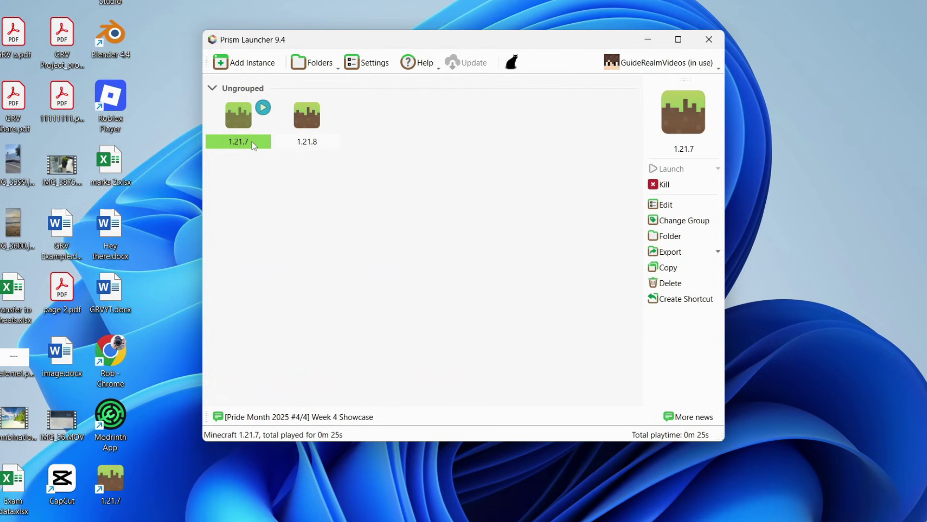
- Open the 1.21.7 instance's root folder and browse to the mods folder inside its minecraft folder
click(663, 236)
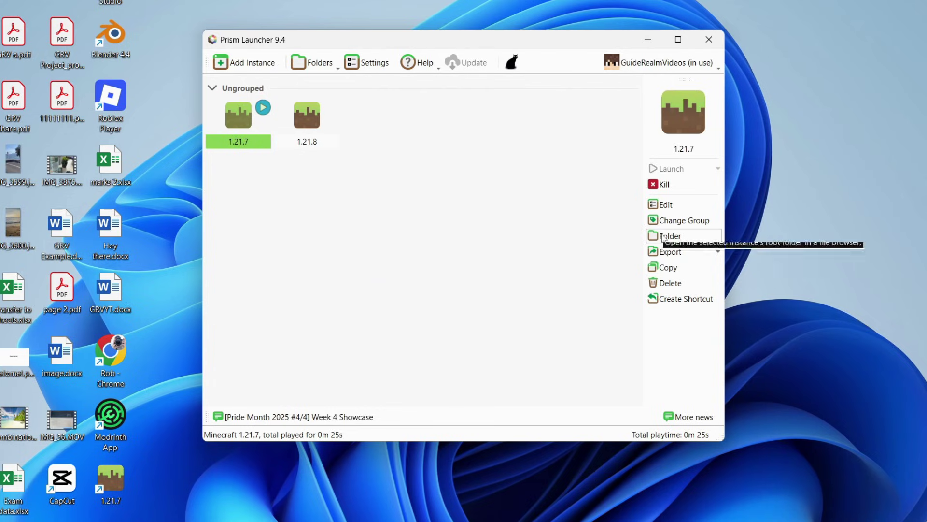
double_click(442, 226)
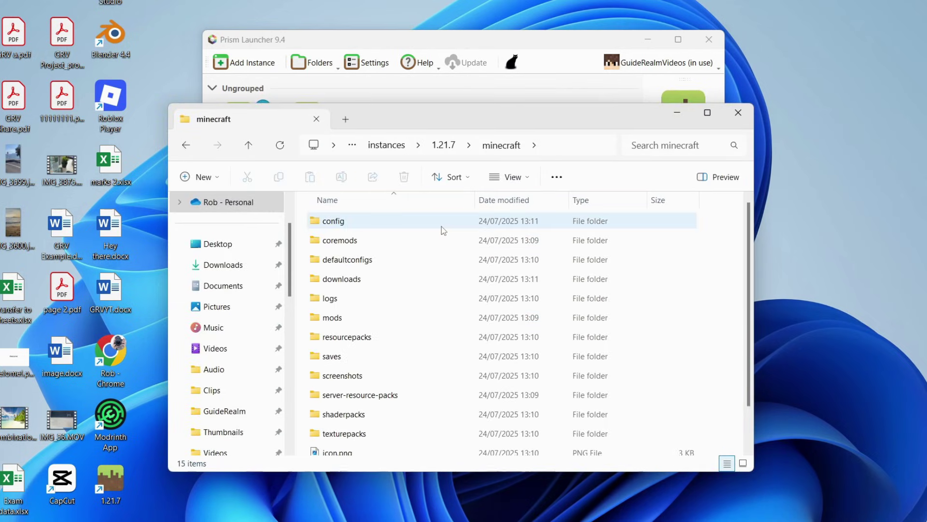
double_click(393, 317)
drag(507, 325, 402, 308)
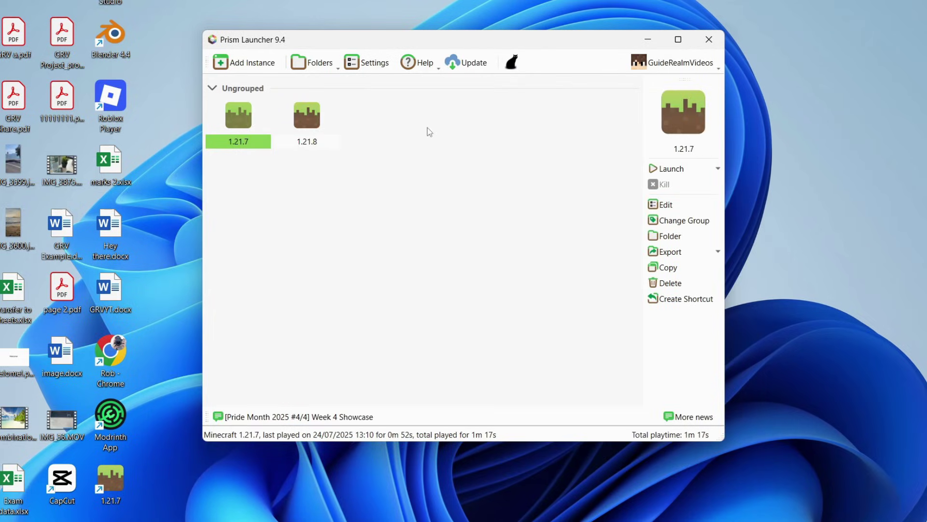